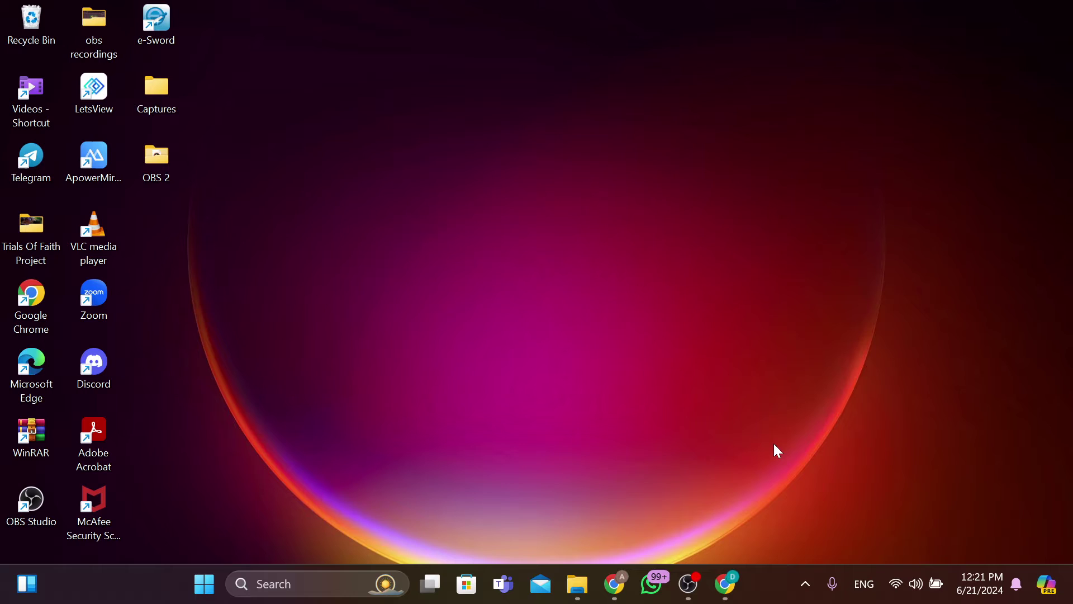
- In Chrome, search Google for 'play valorant' and open the playvalorant.com/en-us/ homepage
left_click(730, 578)
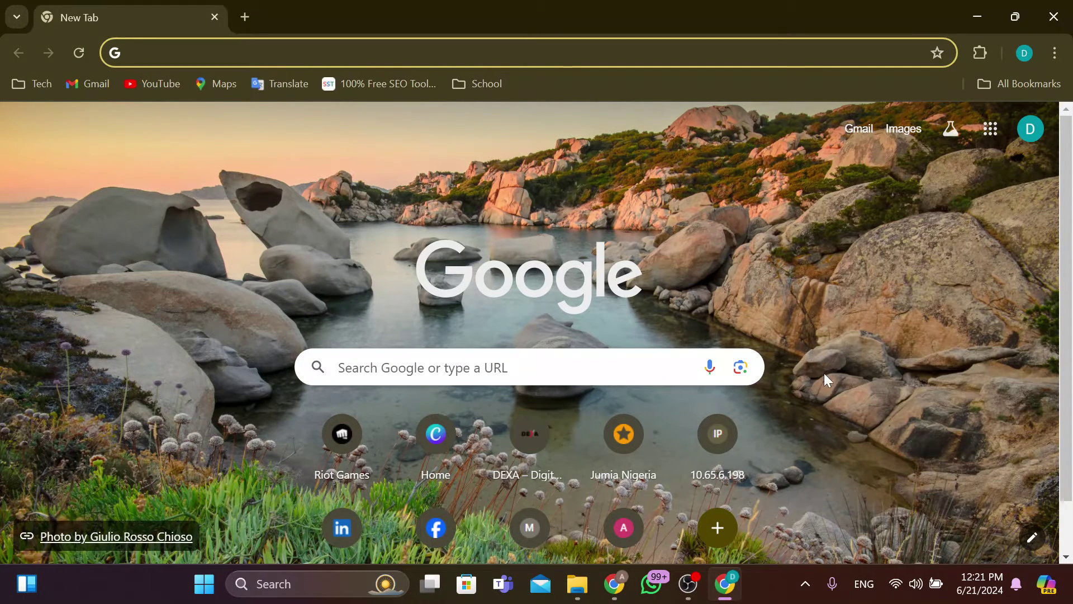
left_click(391, 367)
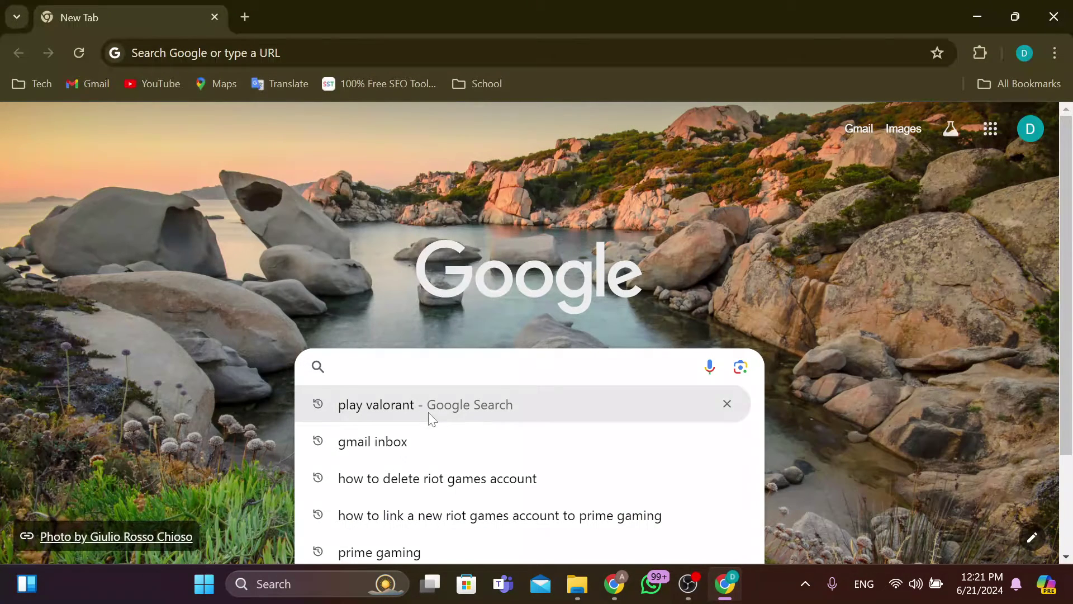
left_click(449, 404)
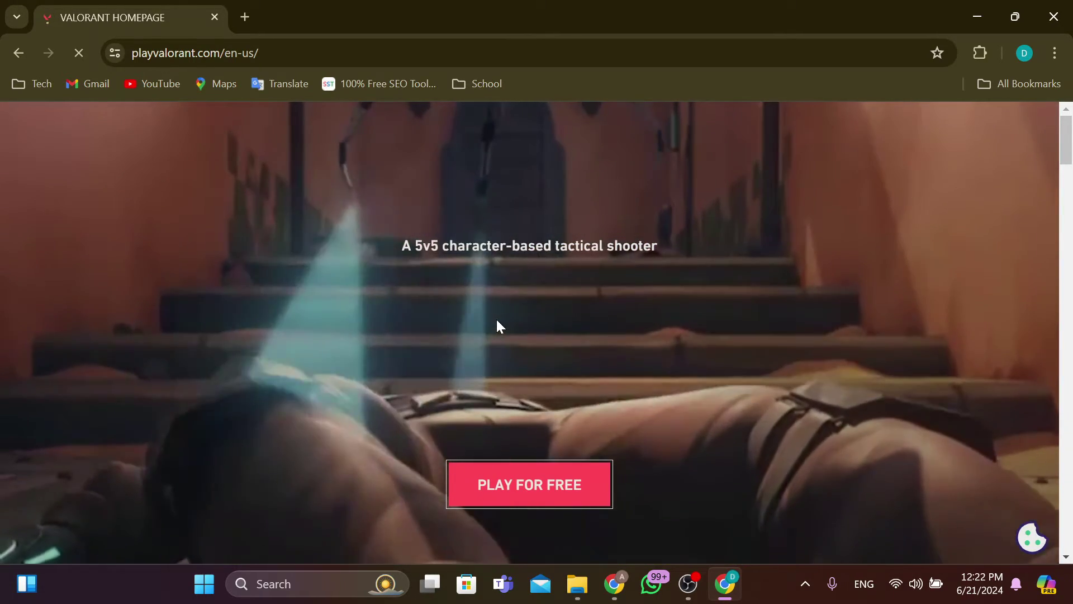
- Go from the Valorant homepage to the Download the Game page through Play for Free
scroll(498, 328, "down", 2)
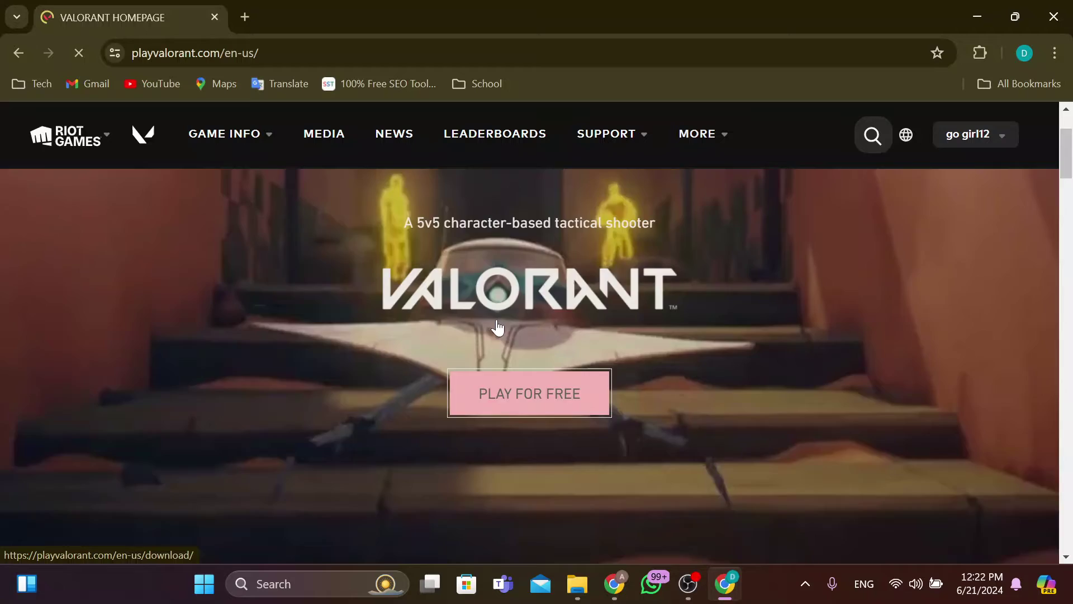
scroll(496, 331, "up", 2)
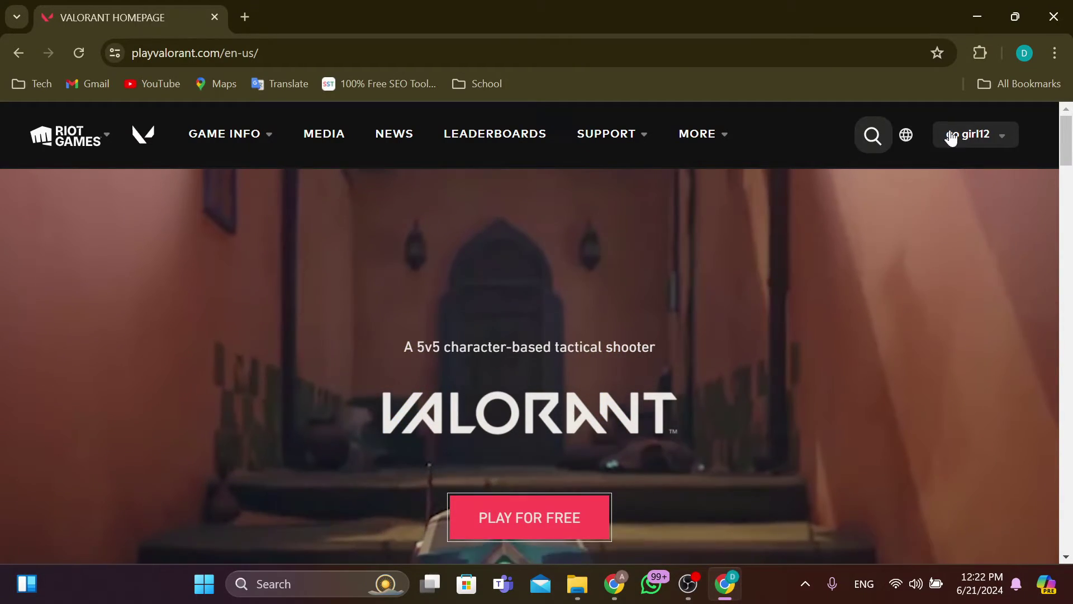
left_click(951, 137)
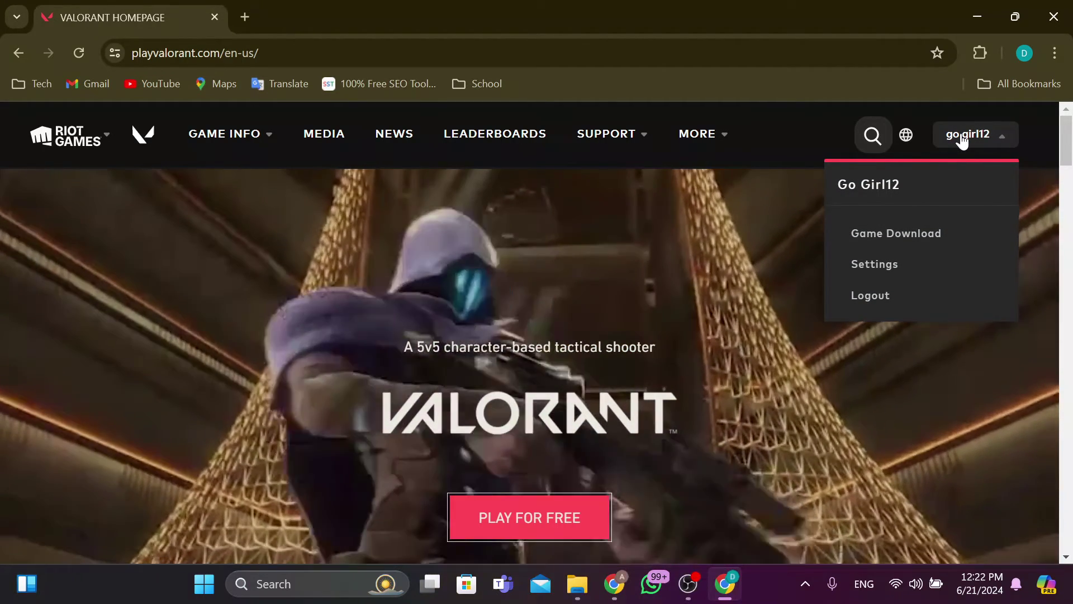
scroll(562, 297, "down", 4)
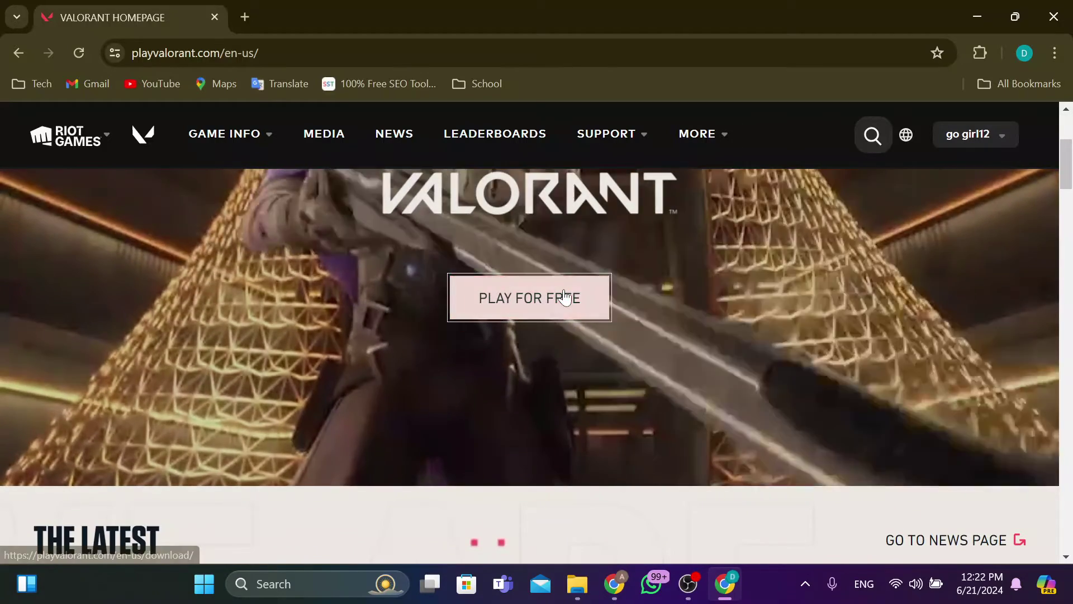
left_click(565, 297)
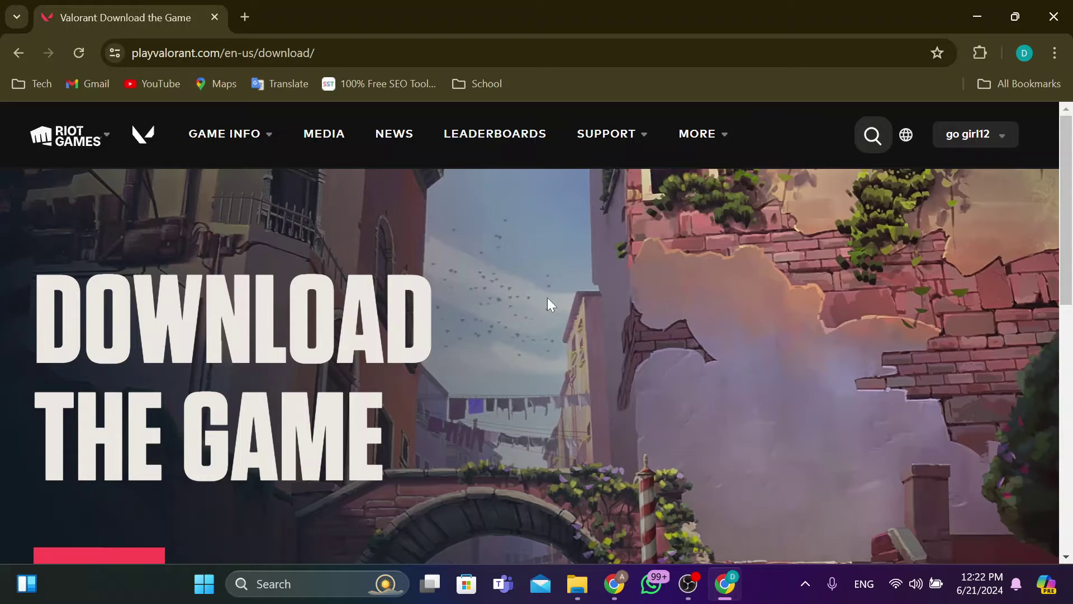
- Download Install VALORANT.exe (68.3 MB) and confirm it shows Done in Chrome's downloads list
scroll(548, 297, "down", 3)
scroll(548, 297, "up", 2)
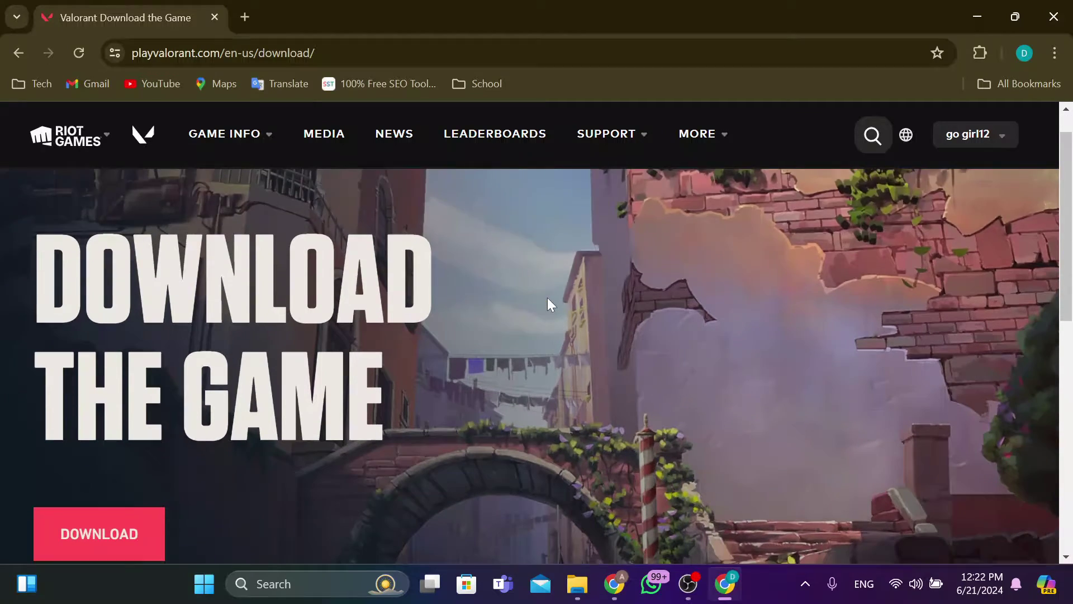
scroll(548, 298, "down", 2)
scroll(548, 297, "up", 1)
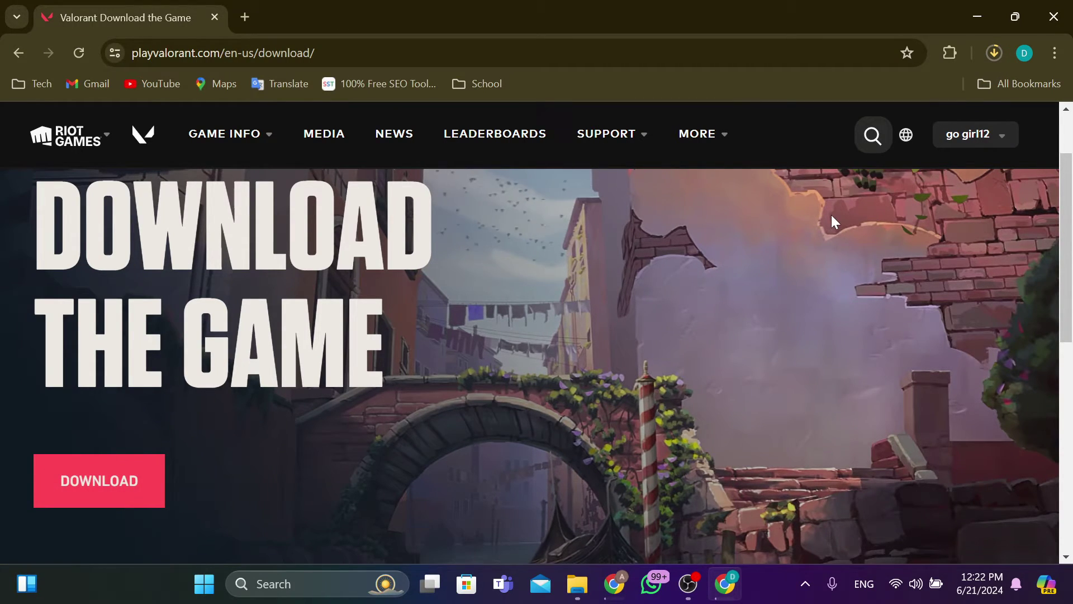
left_click(973, 134)
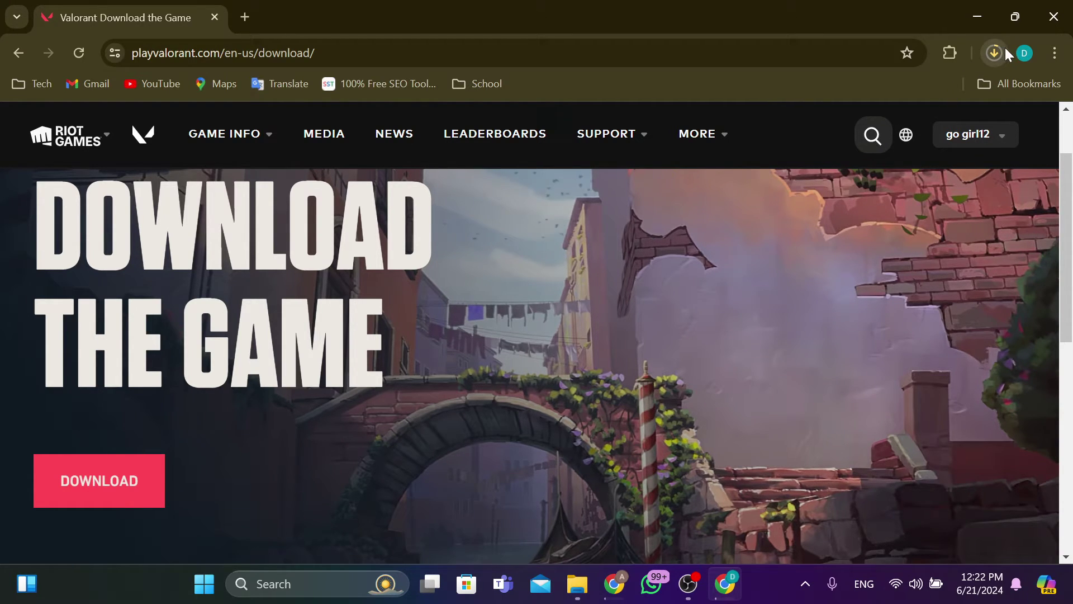
left_click(989, 53)
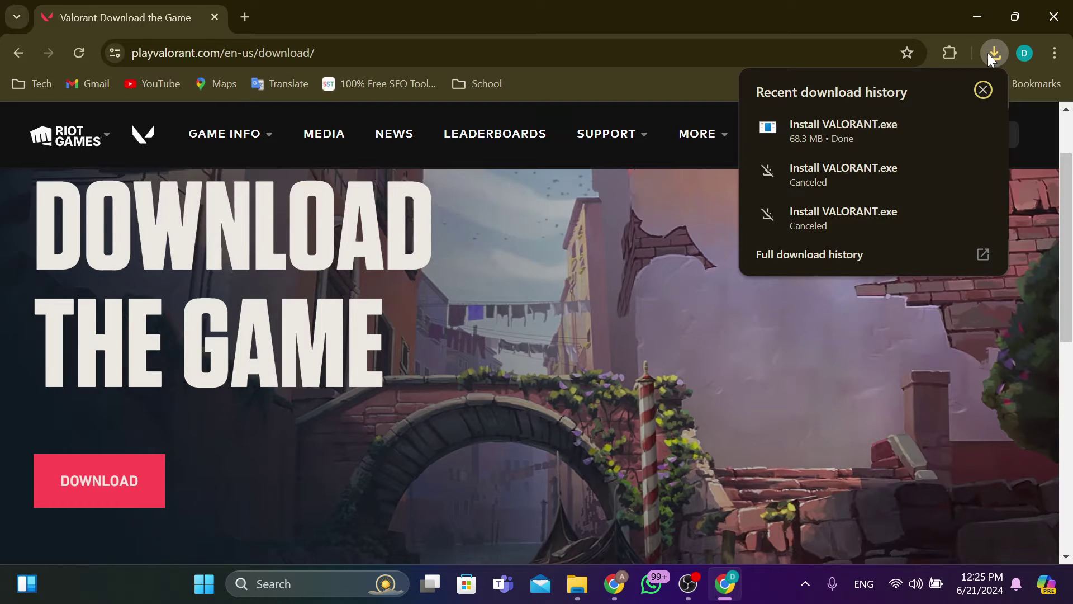
- Run the downloaded Install VALORANT.exe to bring up the Riot installer's VALORANT install offer
left_click(867, 130)
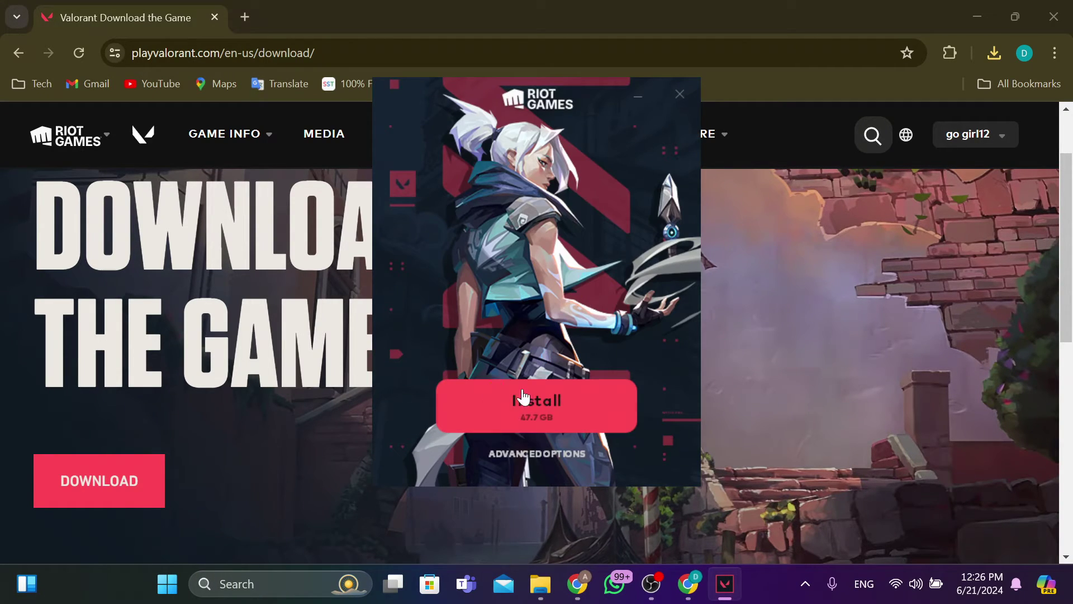
left_click(536, 399)
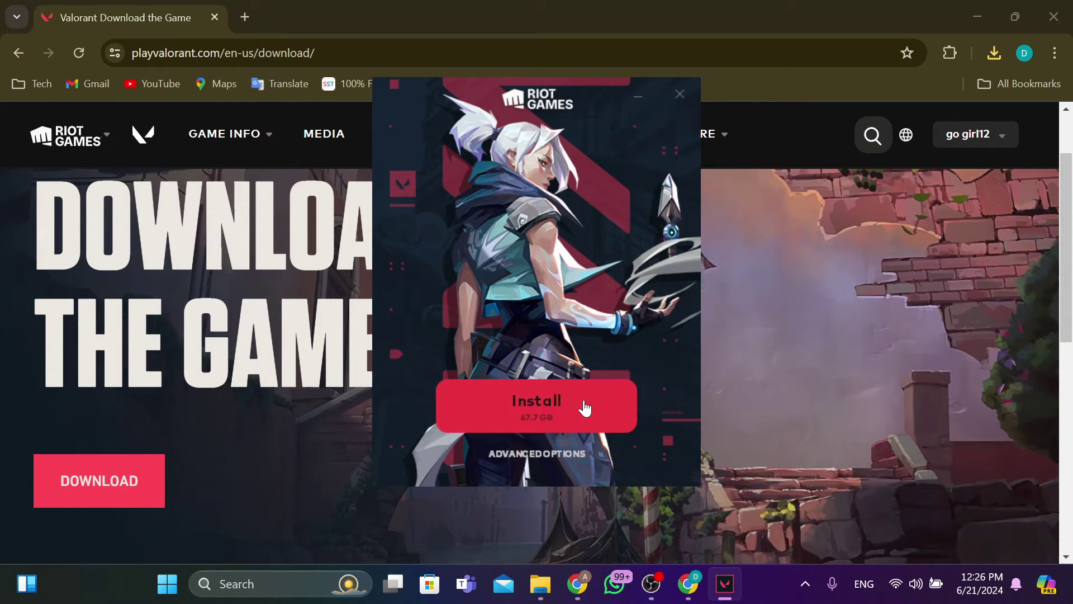
left_click(562, 409)
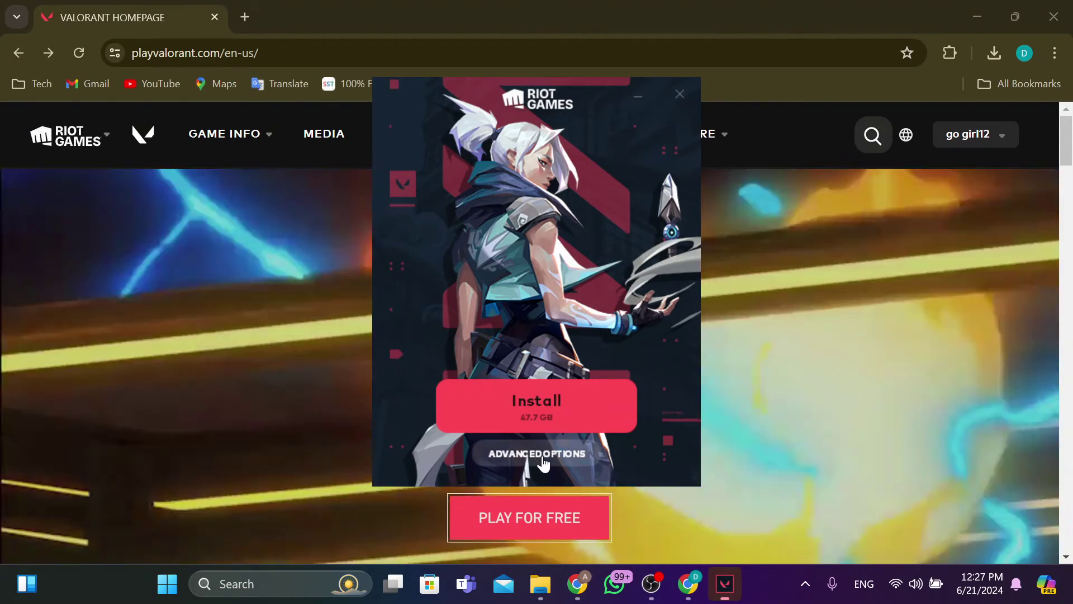
- Under Advanced Options, change the VALORANT install folder to Desktop\Captures
left_click(541, 455)
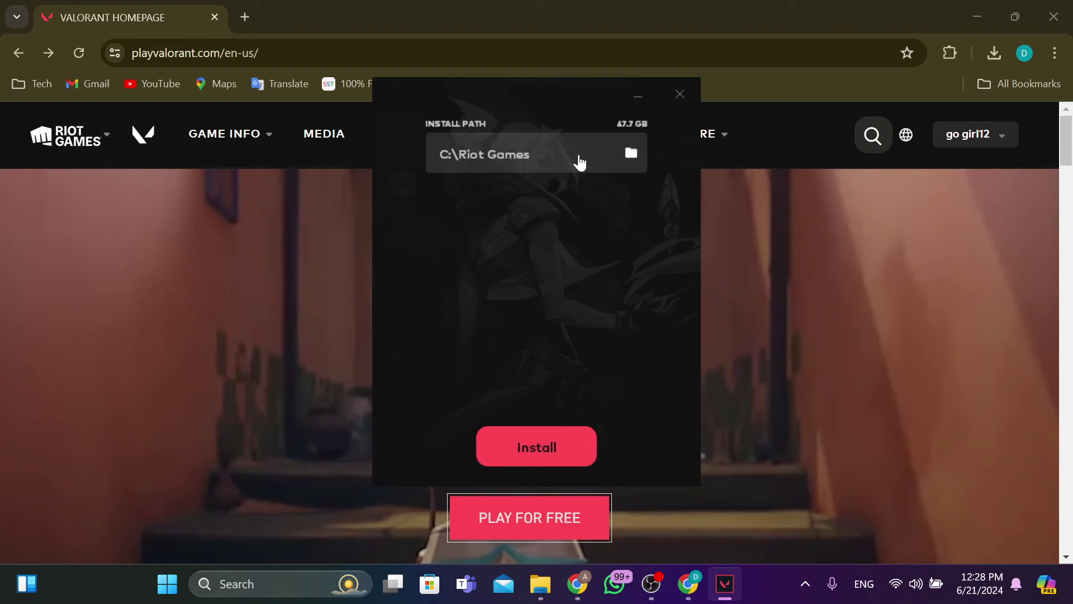
left_click(626, 152)
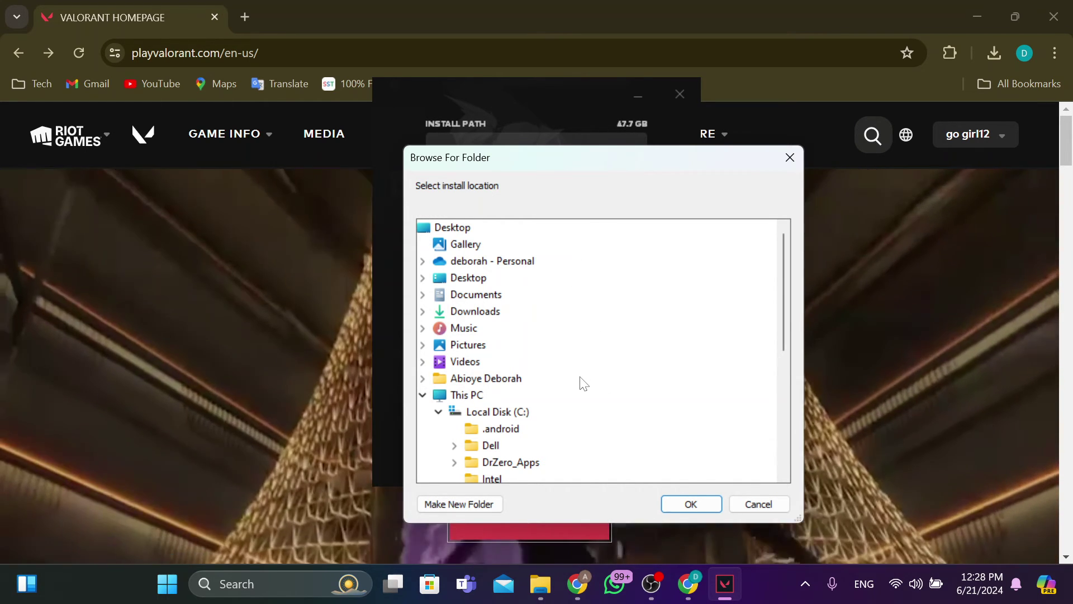
scroll(580, 378, "down", 5)
scroll(581, 380, "up", 3)
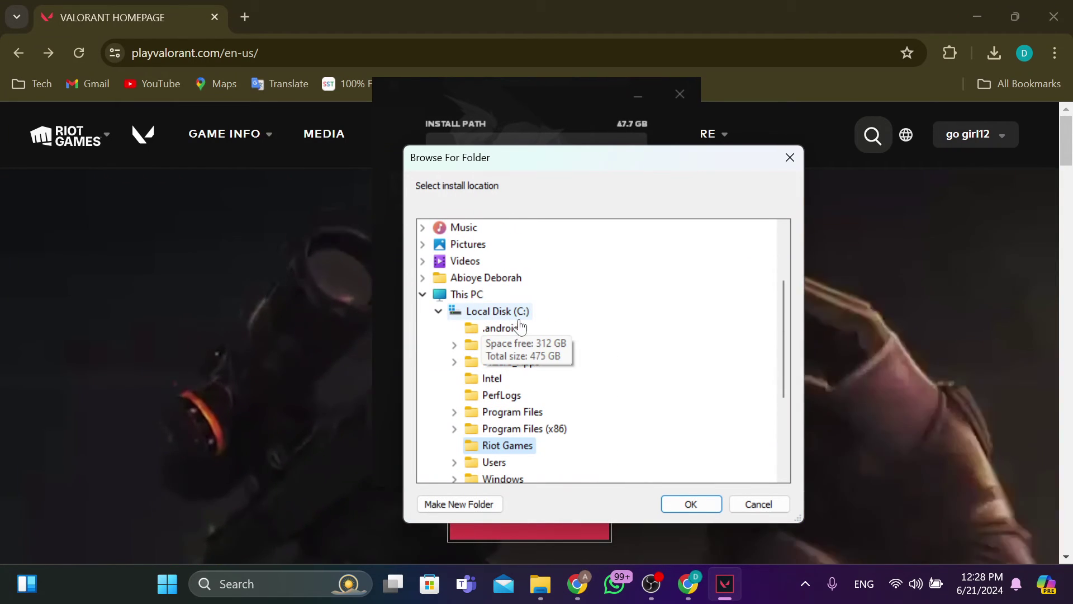
scroll(606, 367, "down", 3)
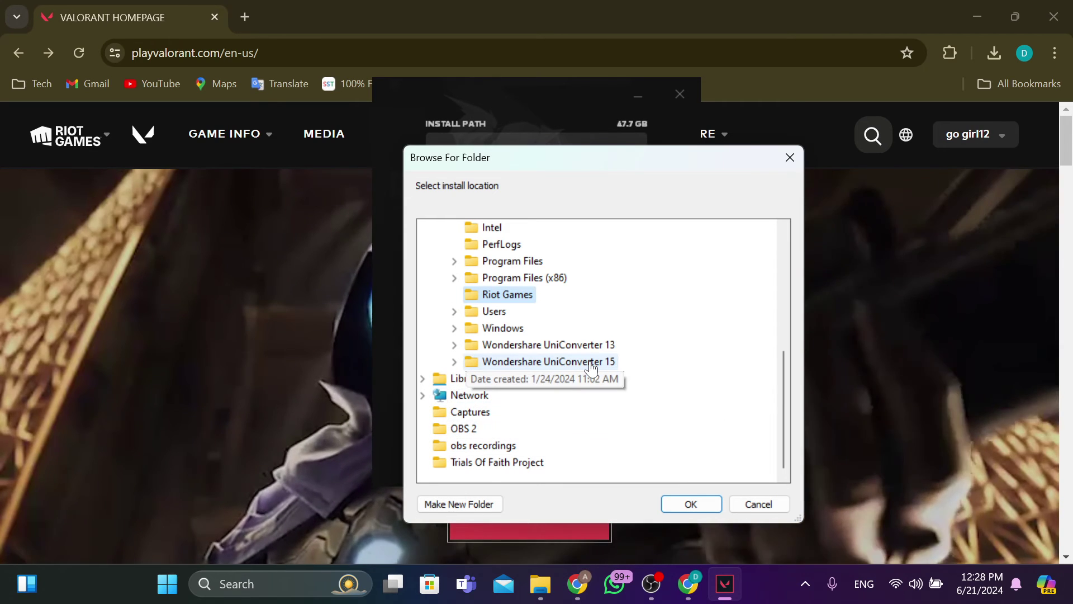
scroll(589, 366, "up", 5)
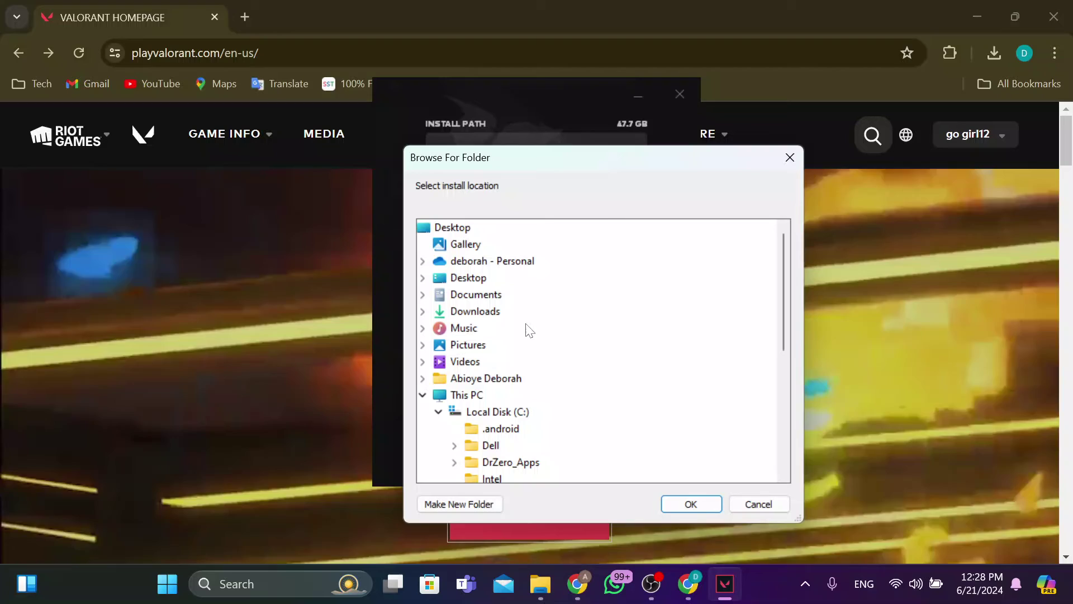
double_click(465, 277)
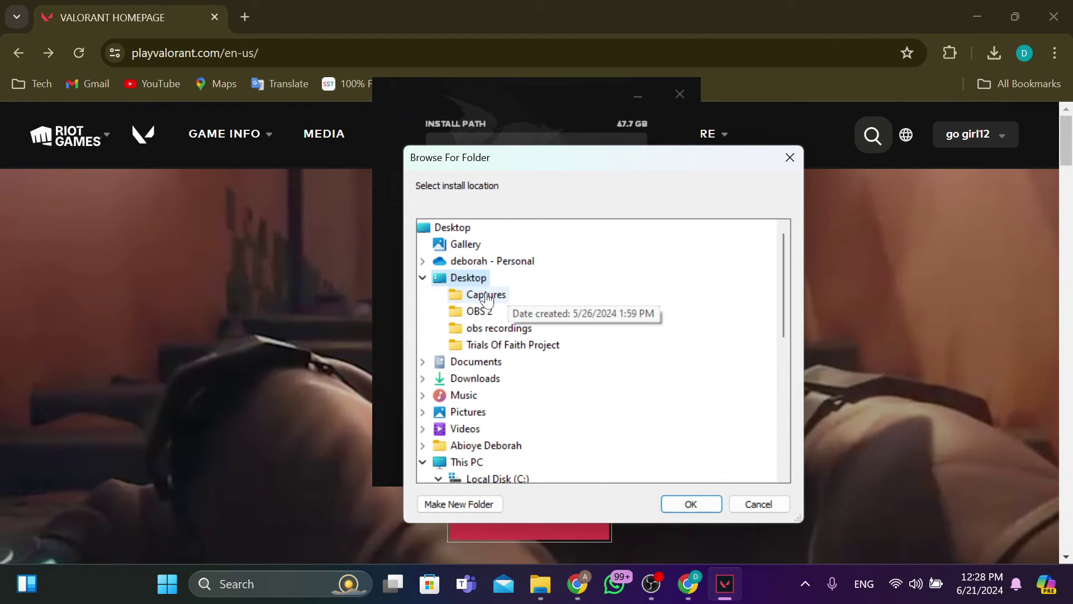
left_click(487, 294)
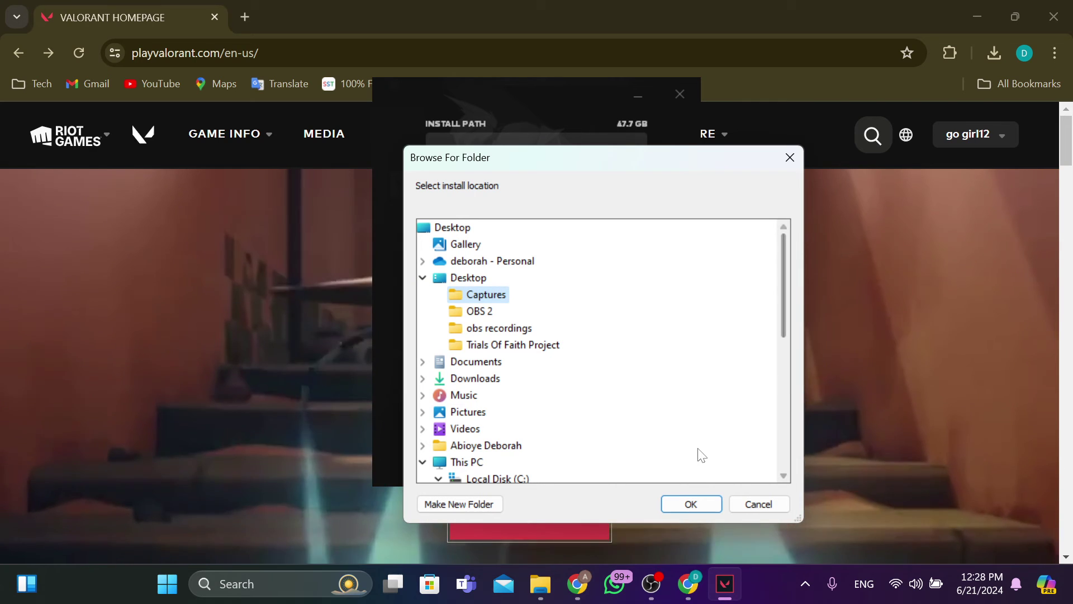
left_click(698, 501)
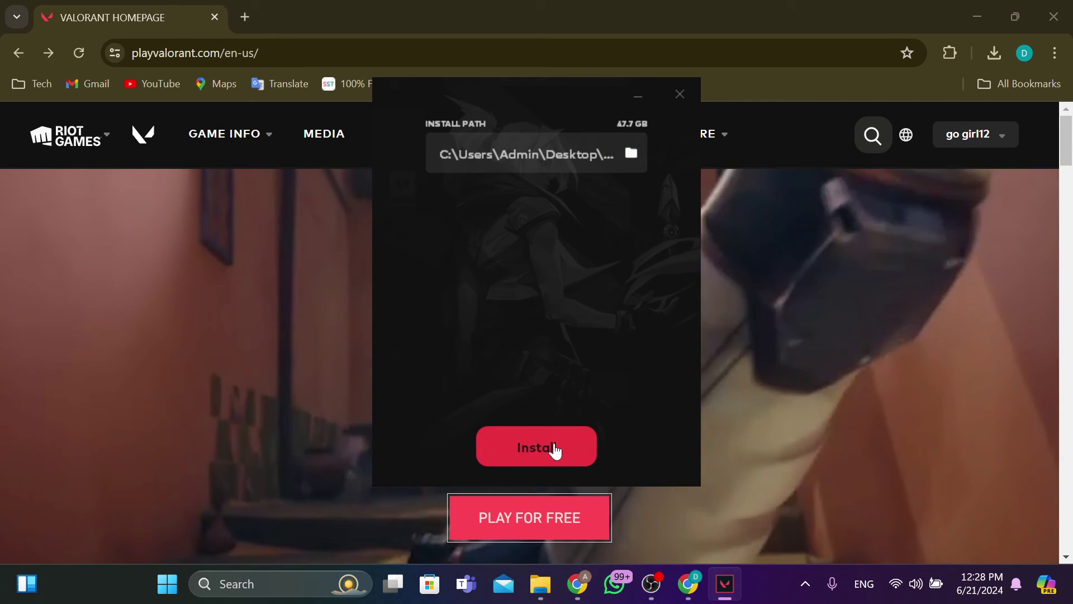
- Begin installing VALORANT into the Desktop\Captures folder
left_click(553, 448)
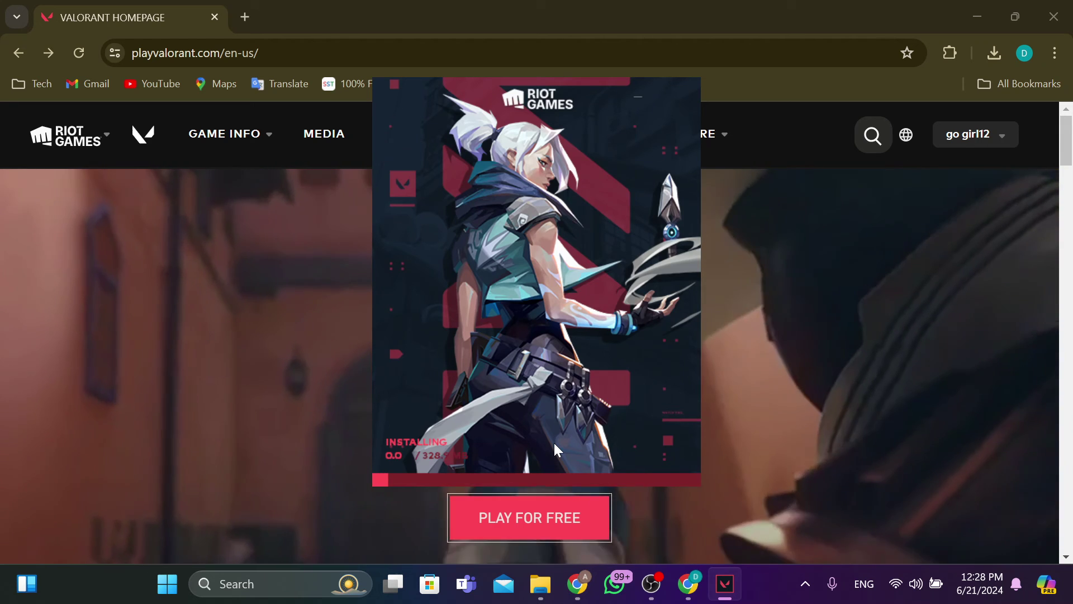